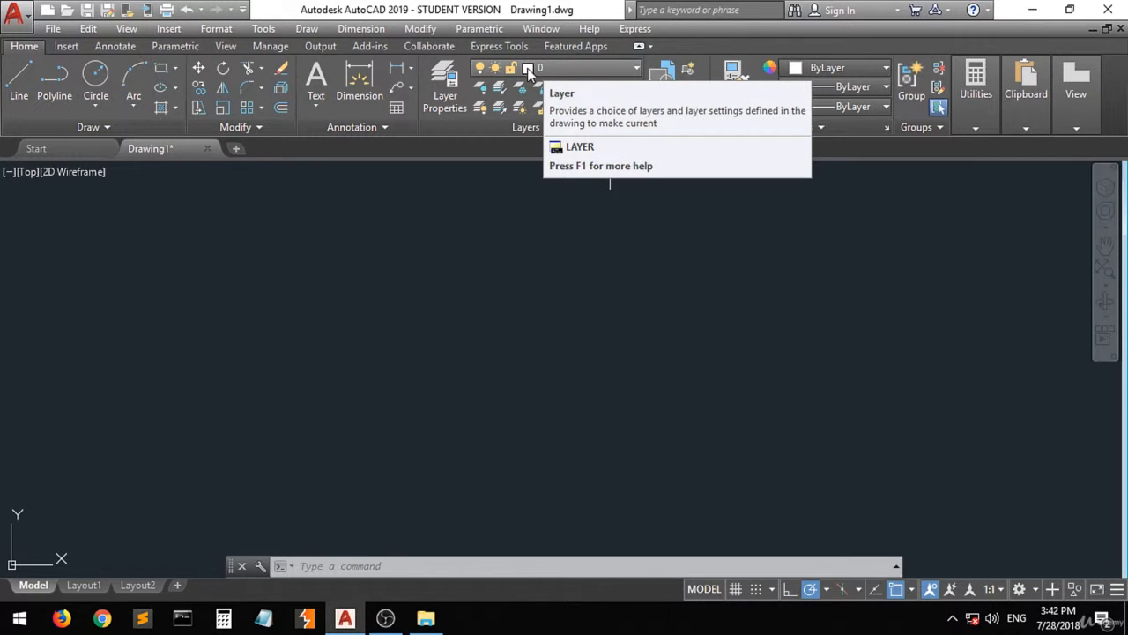
- Check the list of existing layers and open the Layer Properties Manager
click(603, 78)
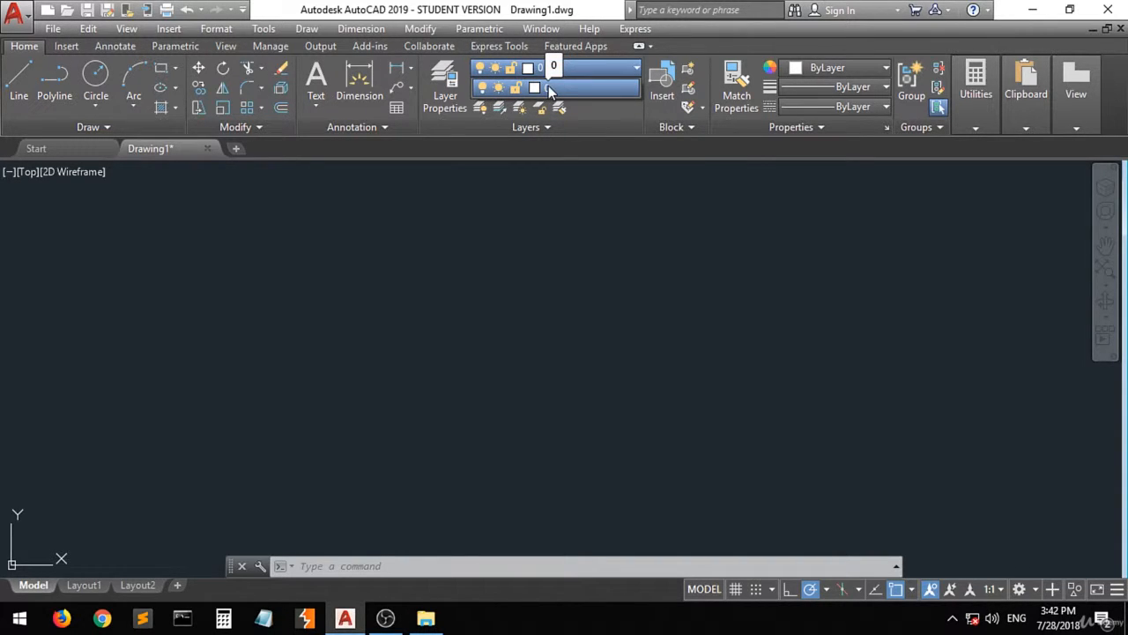
click(607, 68)
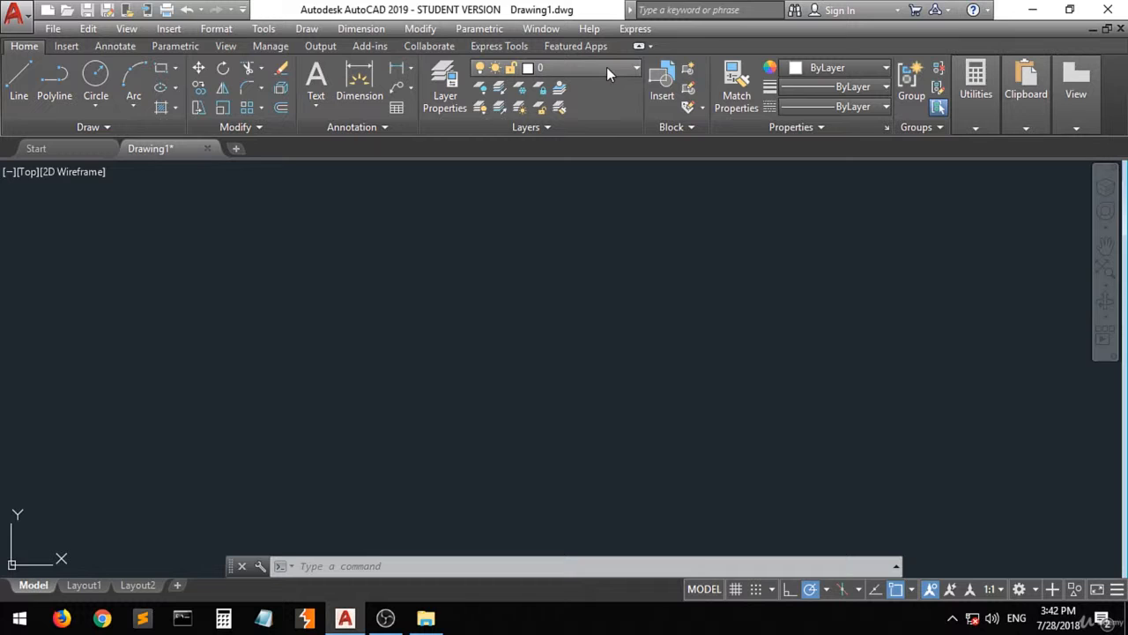
click(448, 109)
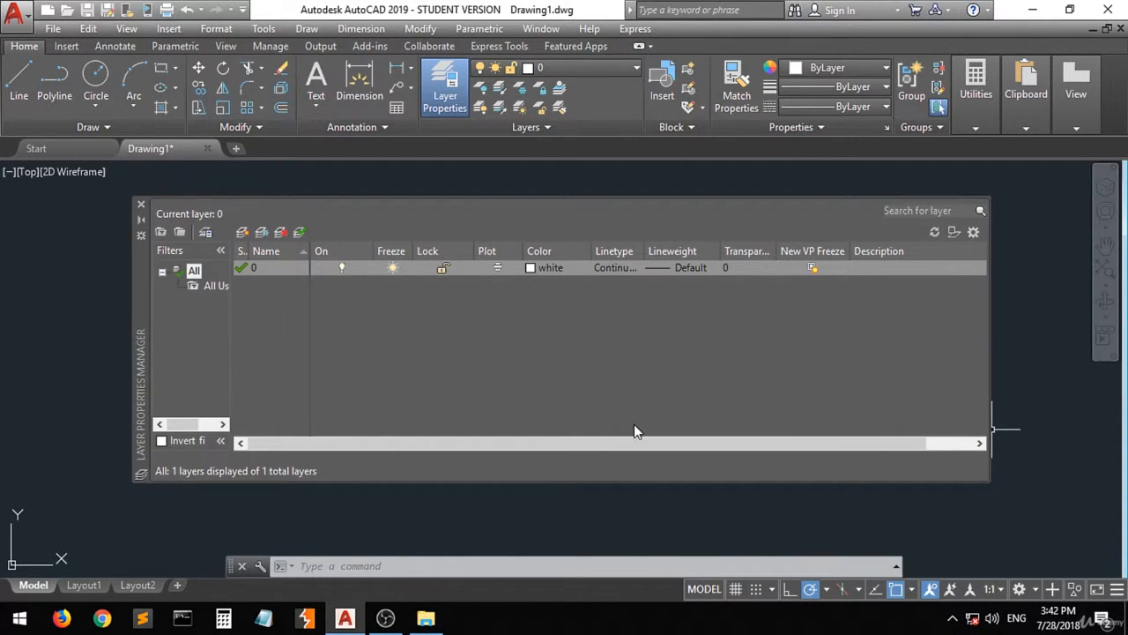
click(695, 208)
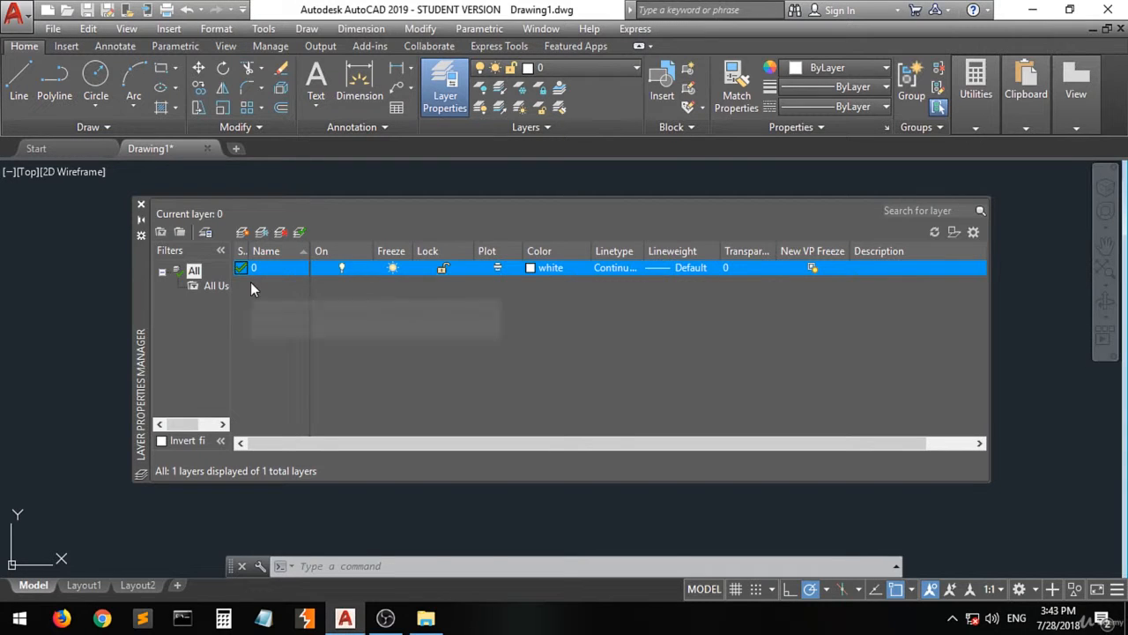
- Create a new layer named "drawing" and make it the current layer
click(243, 232)
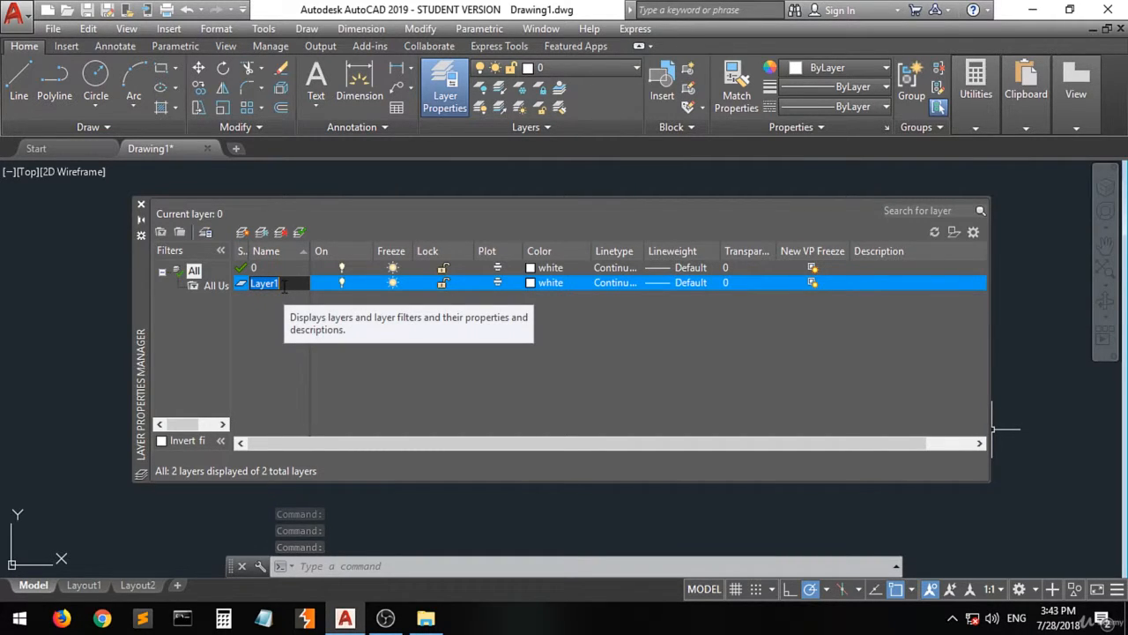
text(dra)
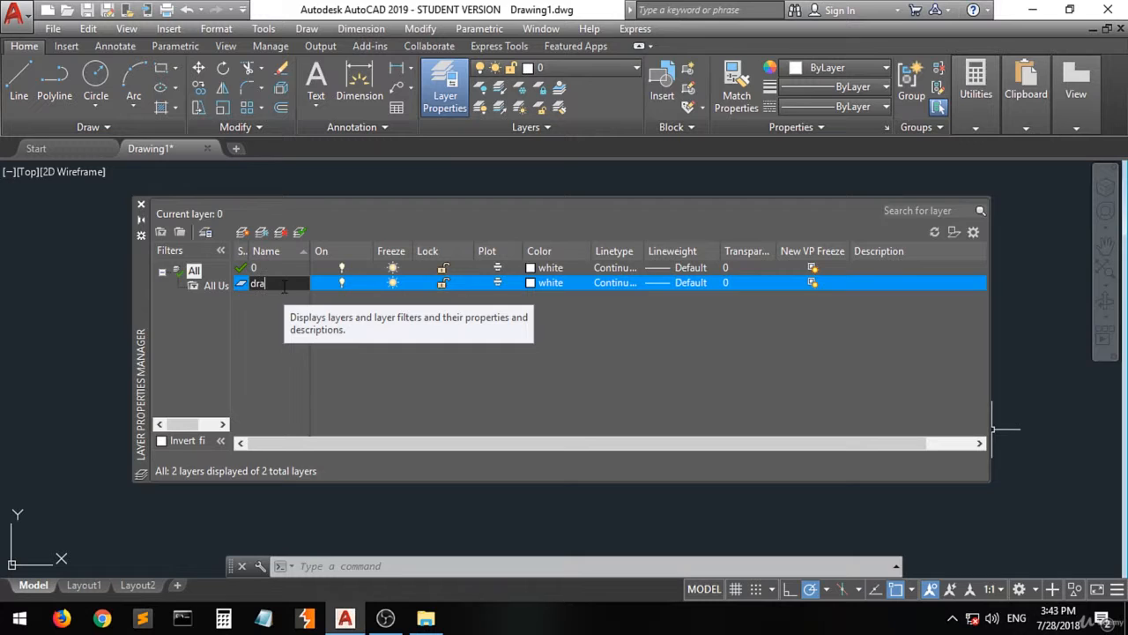
text(wing)
key(Return)
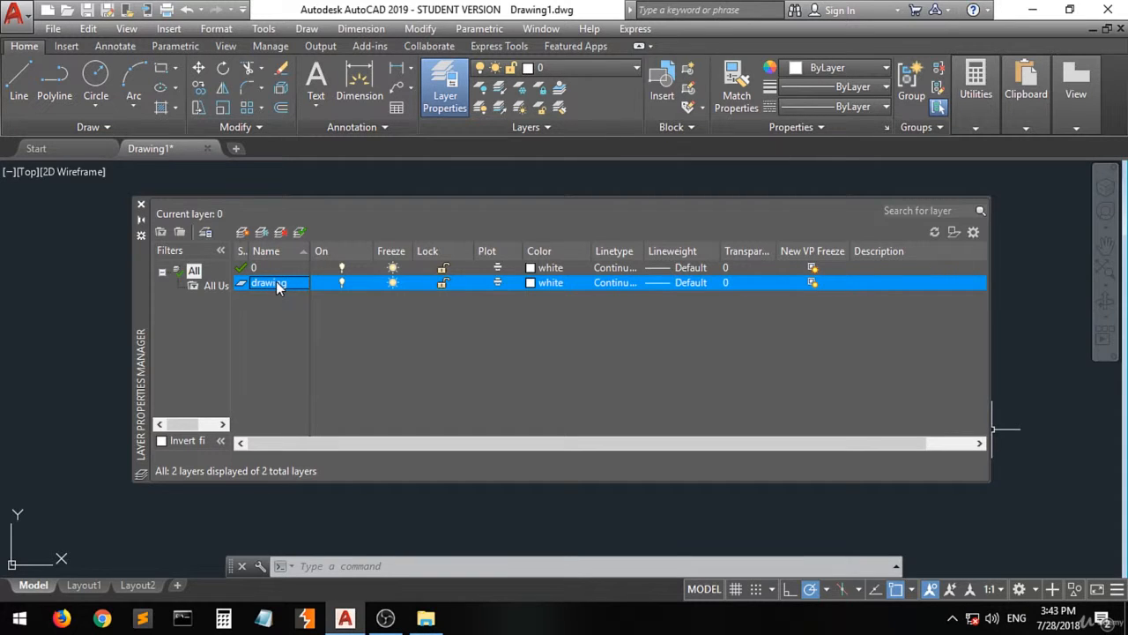
click(299, 234)
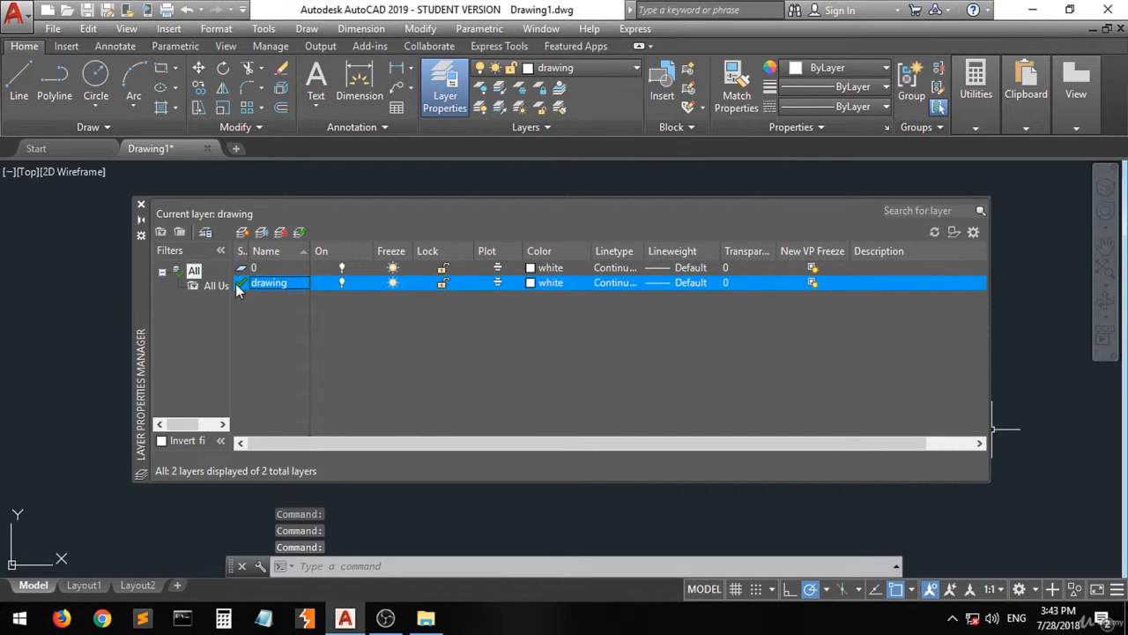
- Turn layer 0 off and back on to demonstrate its visibility setting
click(342, 267)
click(342, 266)
click(342, 267)
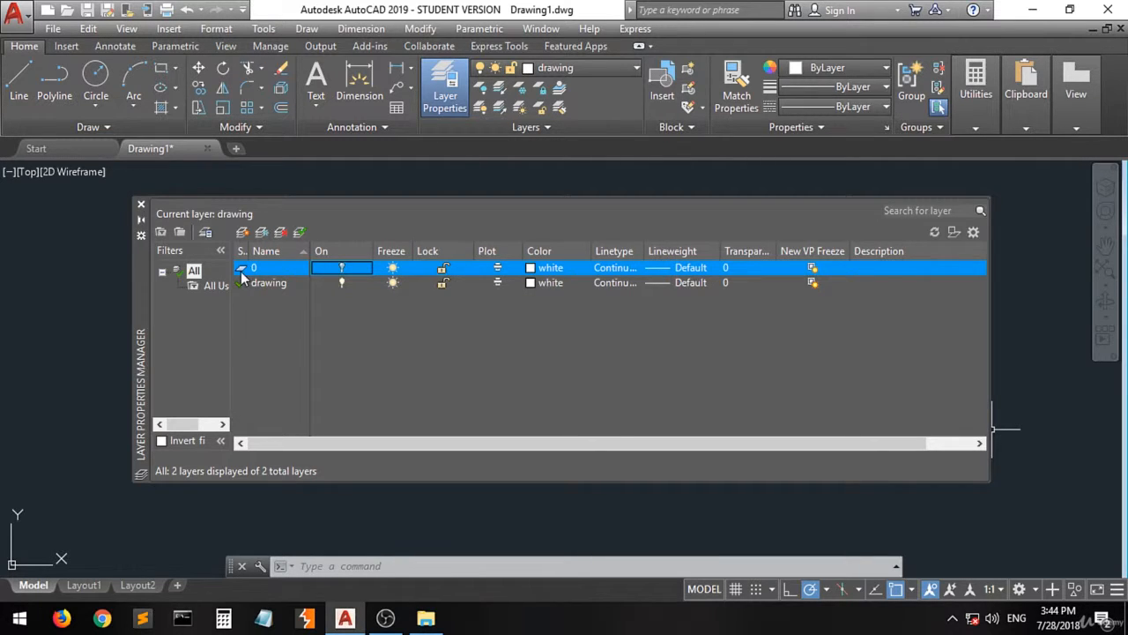
click(342, 267)
- Turn the current "drawing" layer off and back on, and freeze and thaw layer 0
click(343, 282)
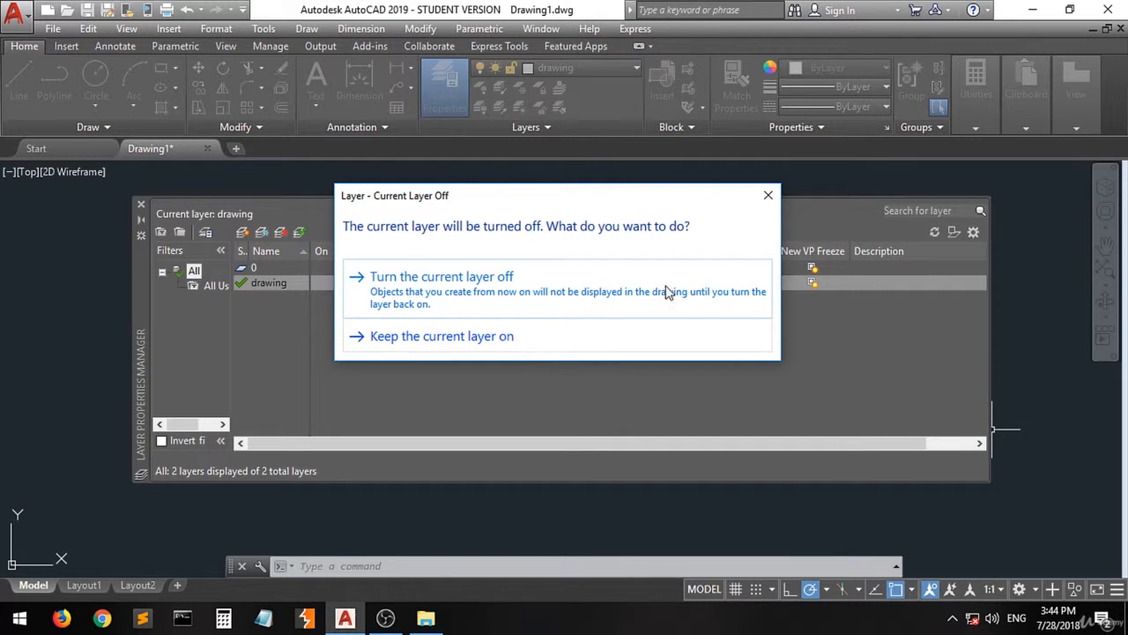
click(768, 194)
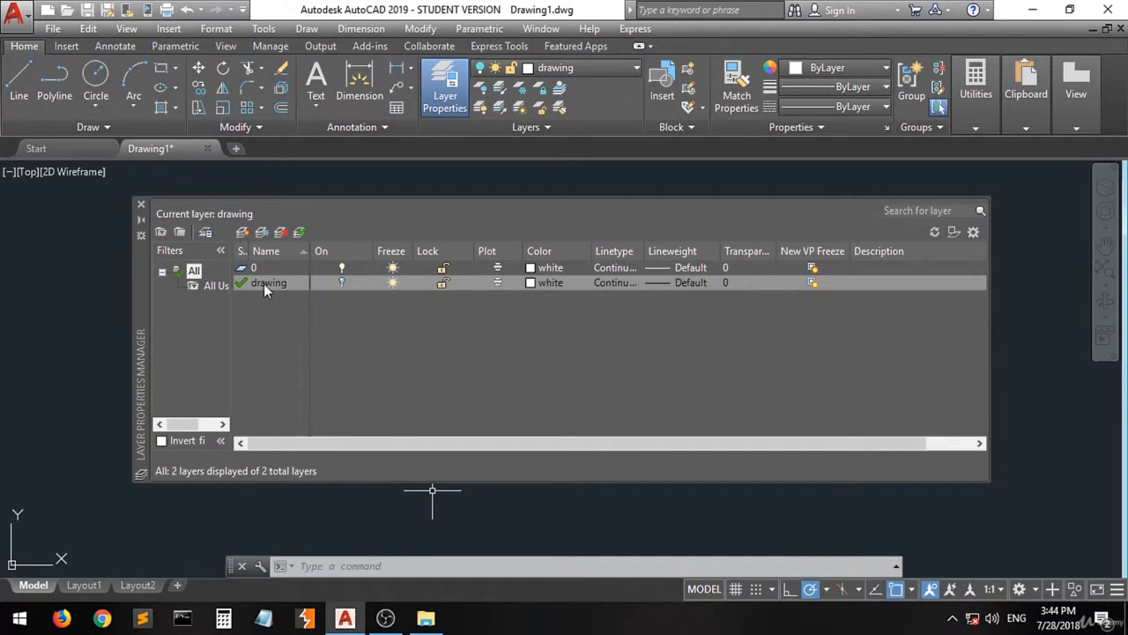
click(342, 283)
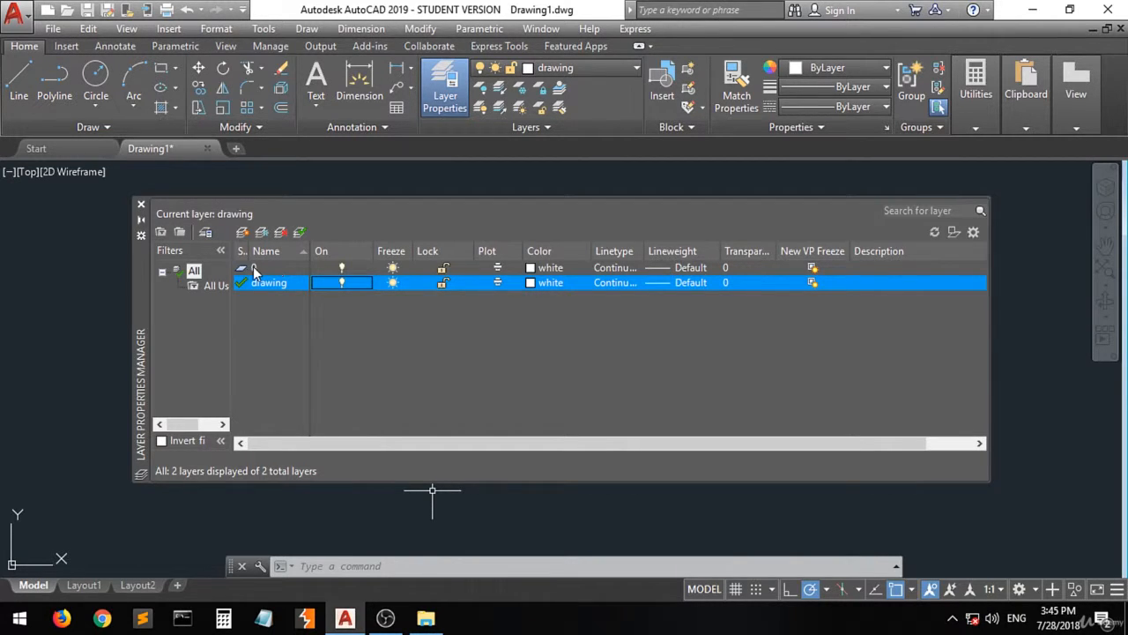
click(391, 270)
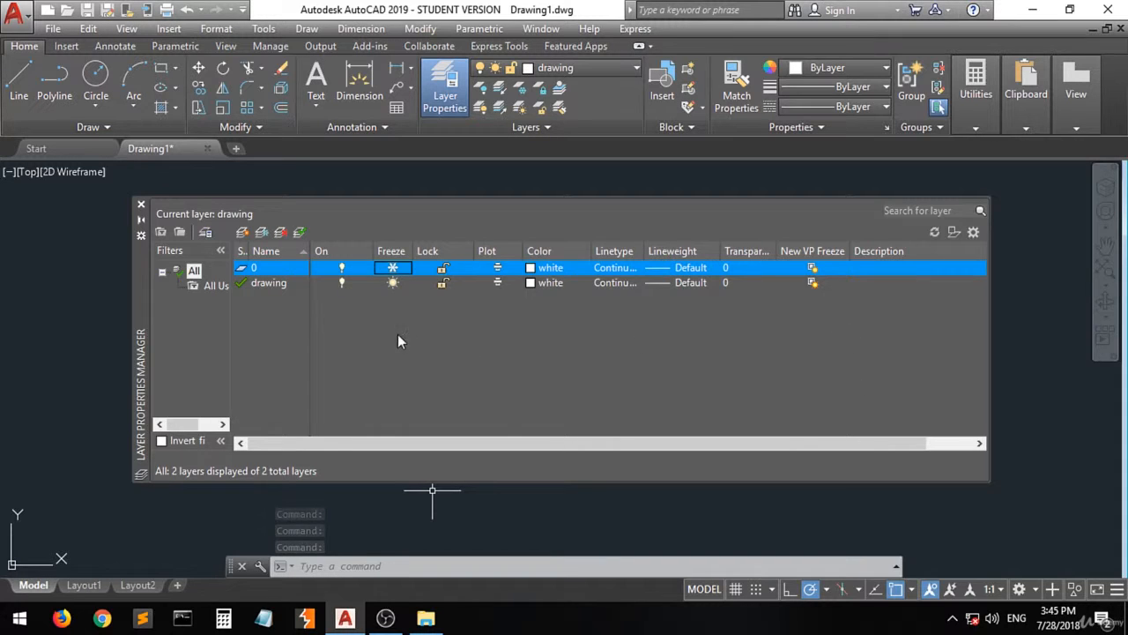
click(392, 268)
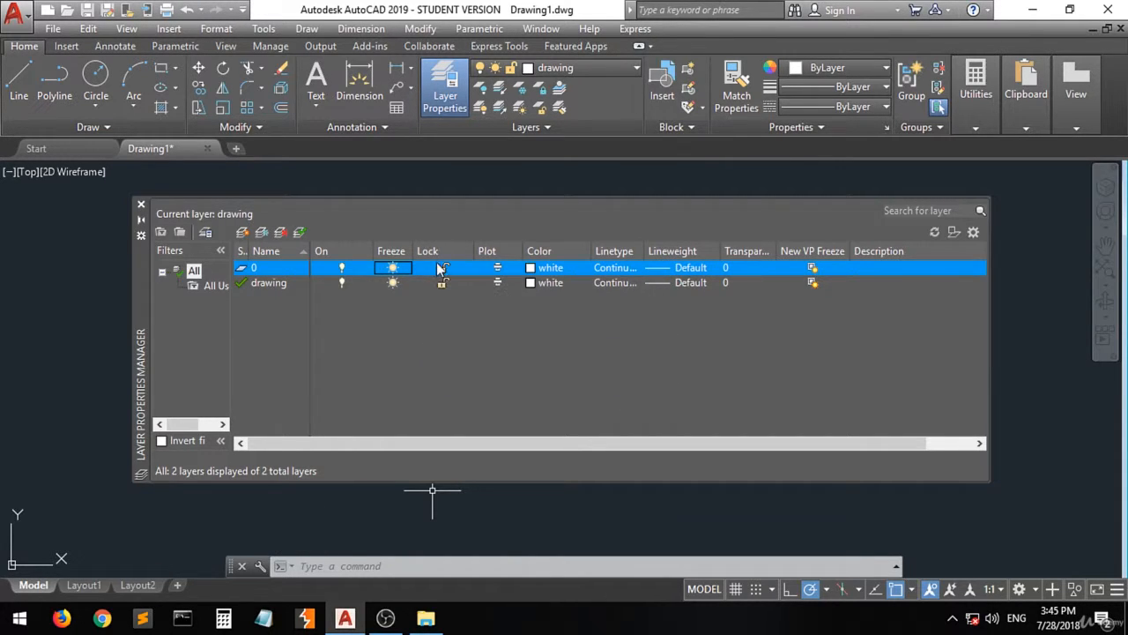
click(530, 268)
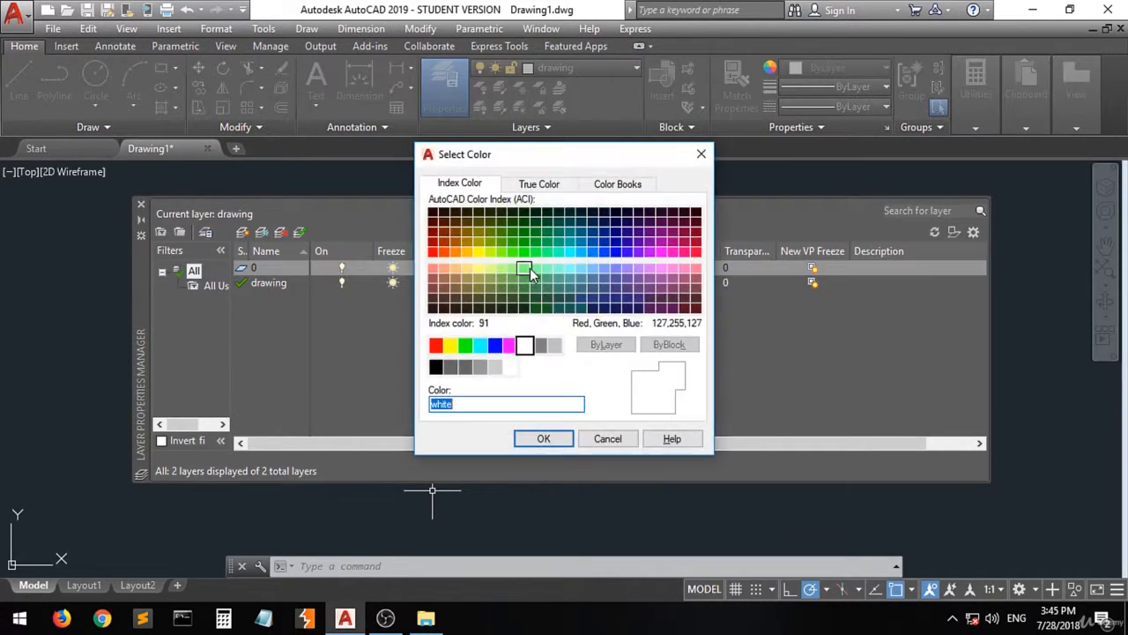
click(433, 253)
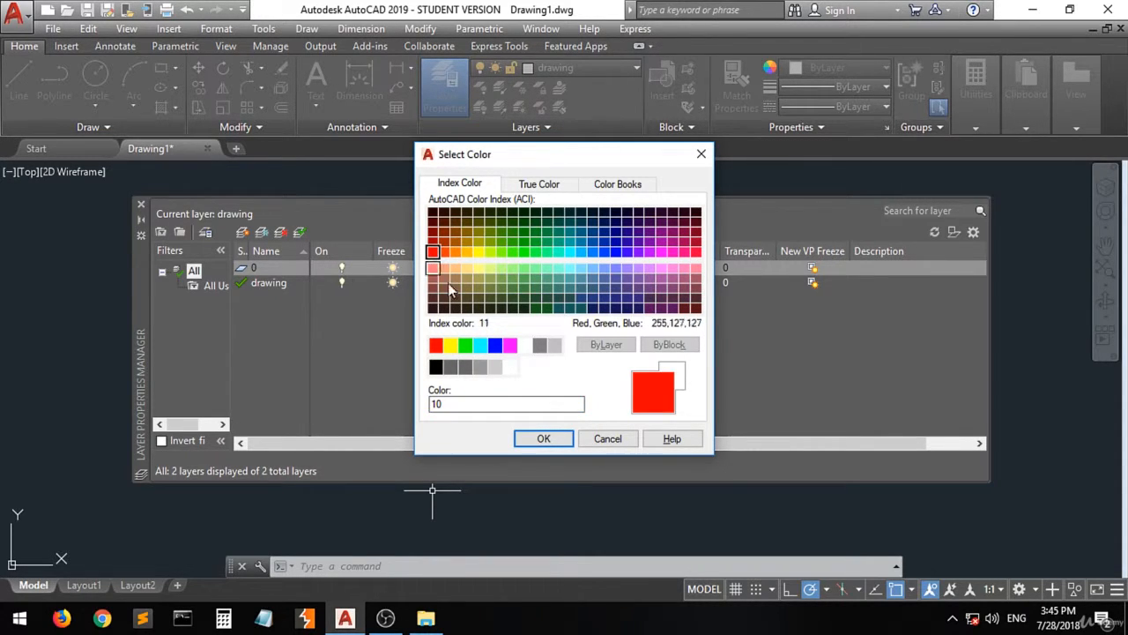
click(701, 154)
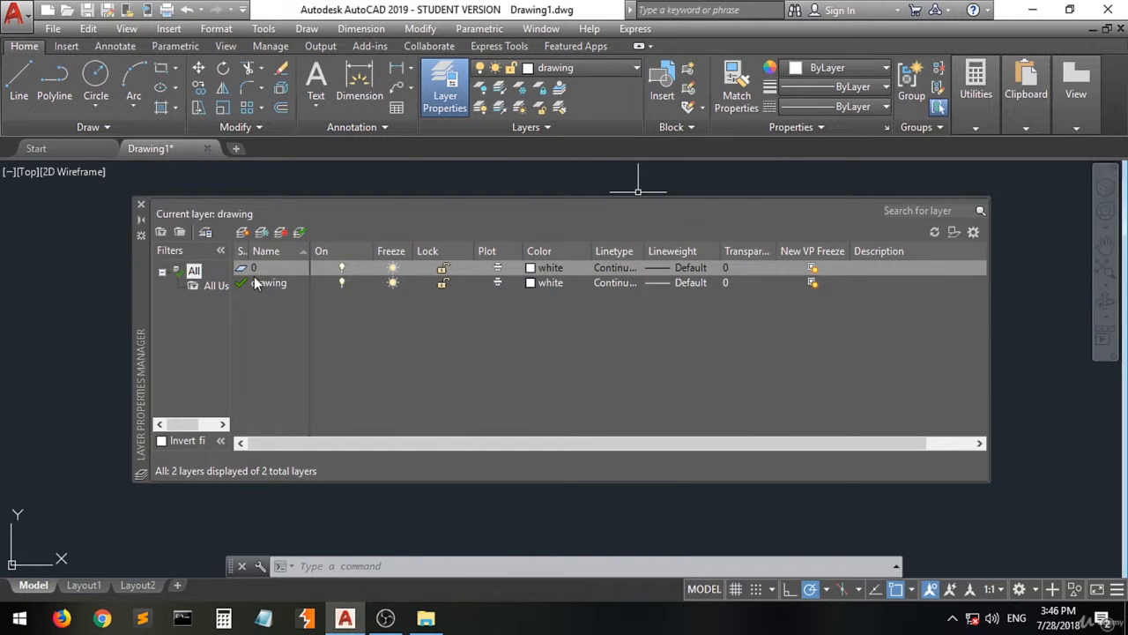
- Set the colour of the "drawing" layer to red, index colour 10
click(529, 283)
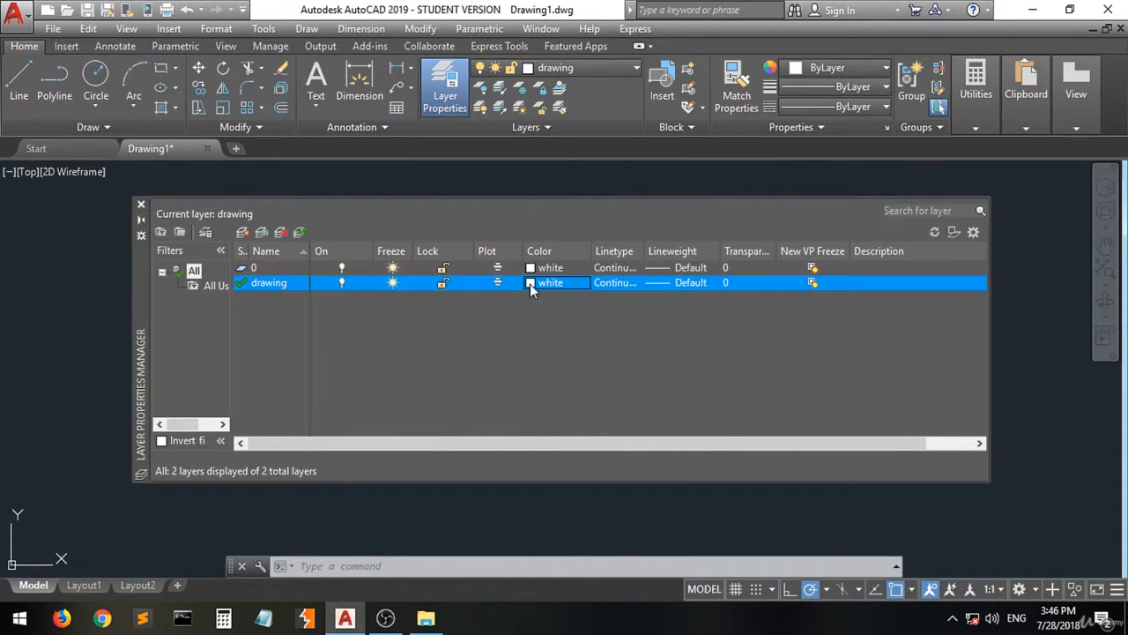
click(432, 253)
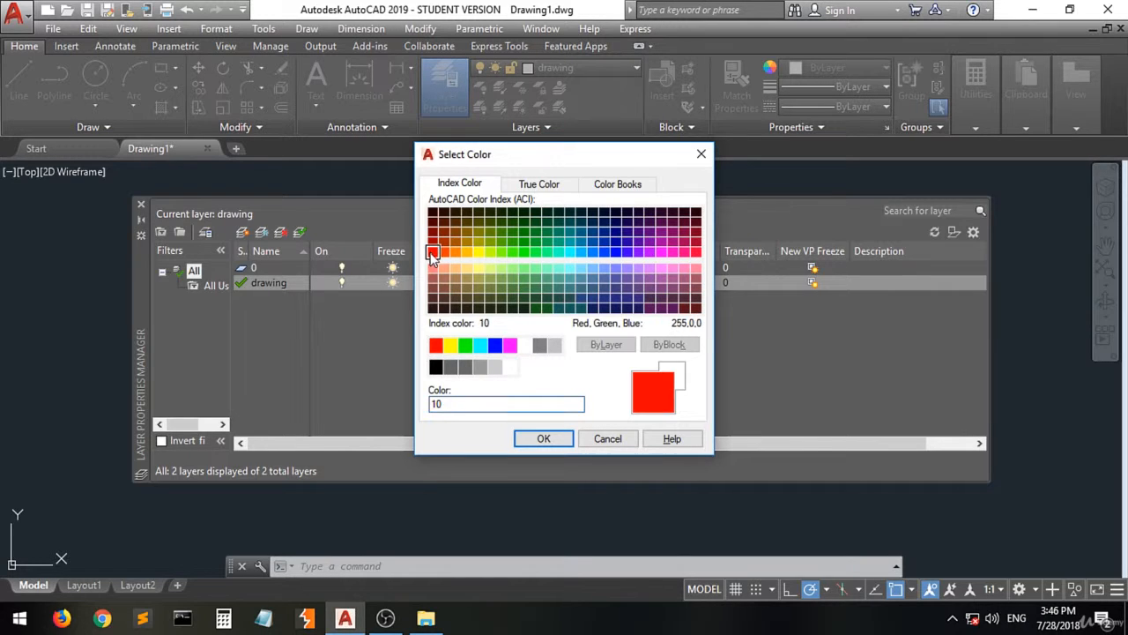
click(543, 438)
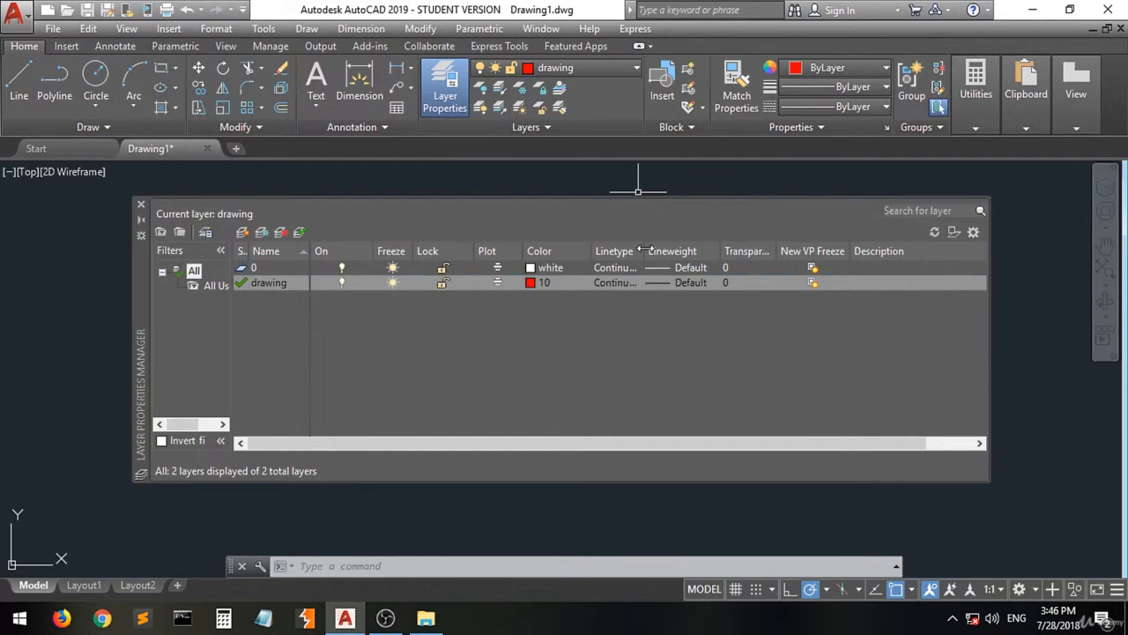
- Widen the Linetype column and bring up the linetypes available to load for layer 0
drag(642, 250, 662, 250)
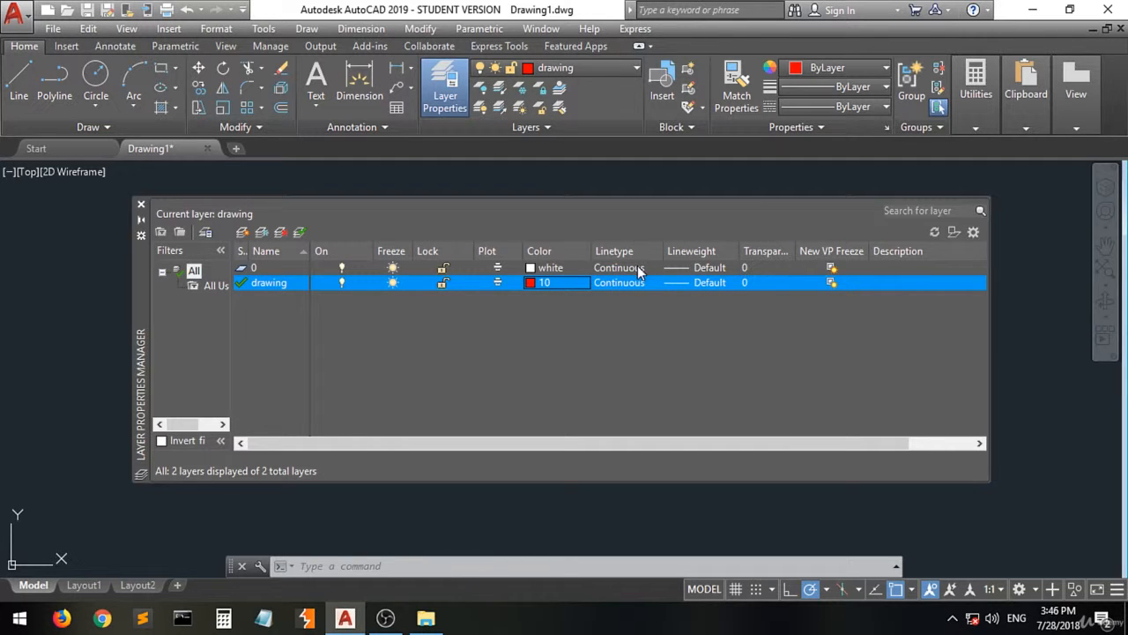
click(630, 269)
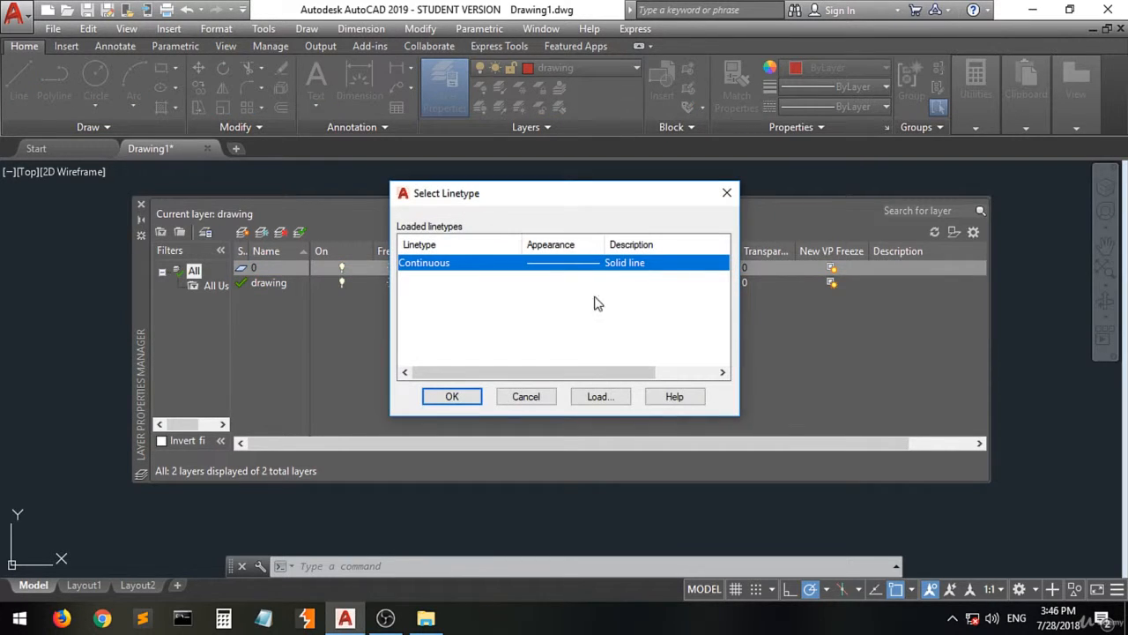
mouse_move(516, 197)
mouse_down()
mouse_move(518, 186)
mouse_move(517, 197)
mouse_up()
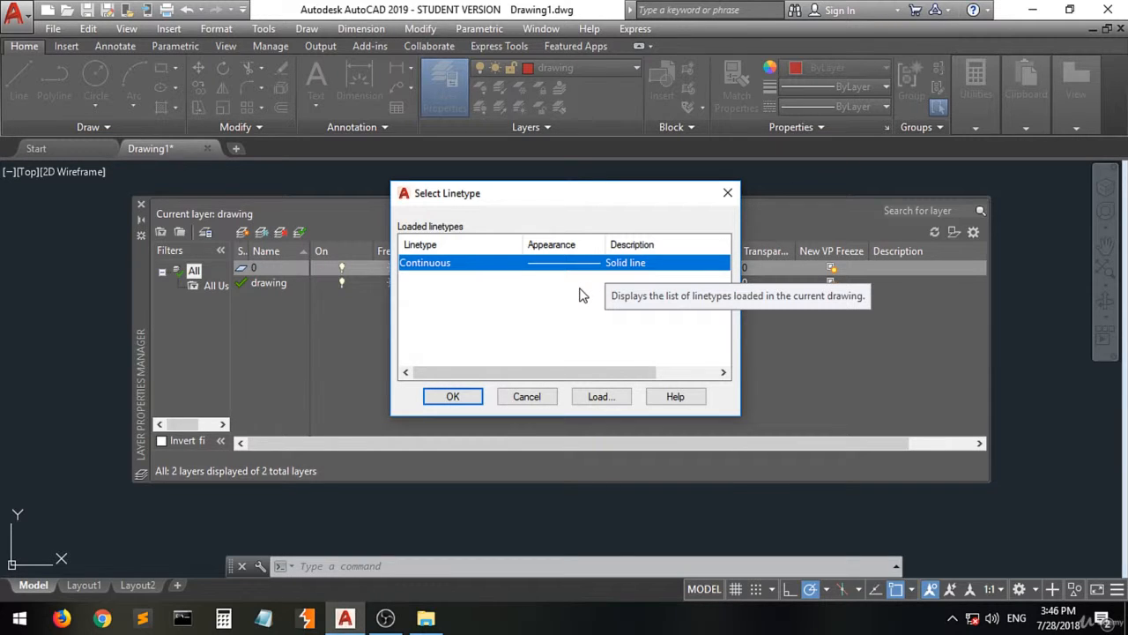
click(600, 399)
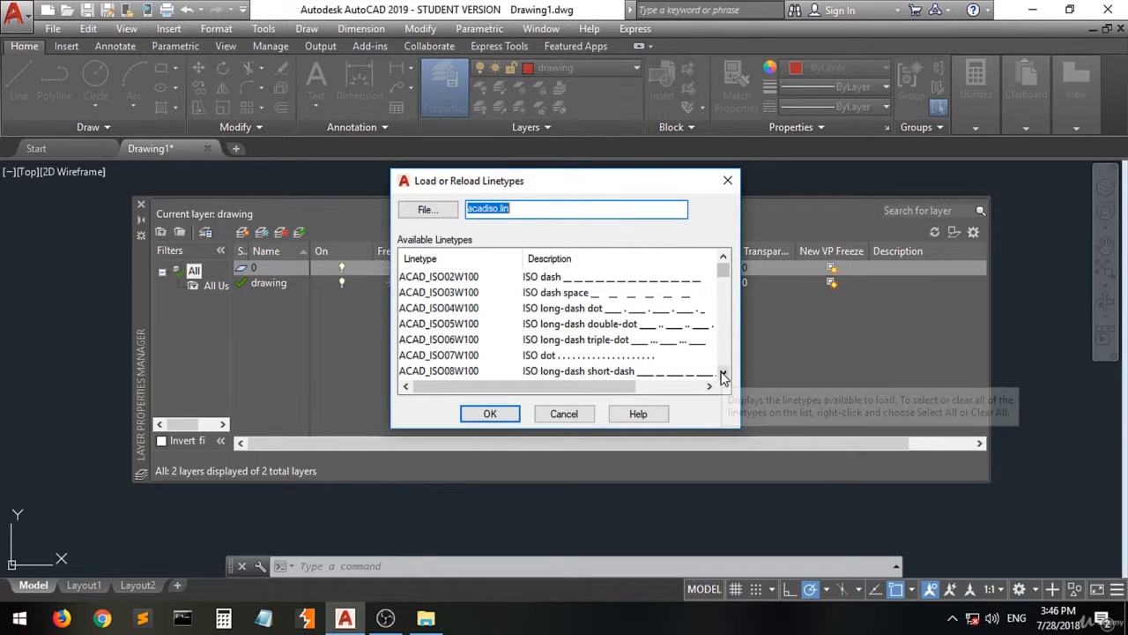
- Try to load the hidden linetype by entering "hidden" in place of the linetype file name
click(529, 210)
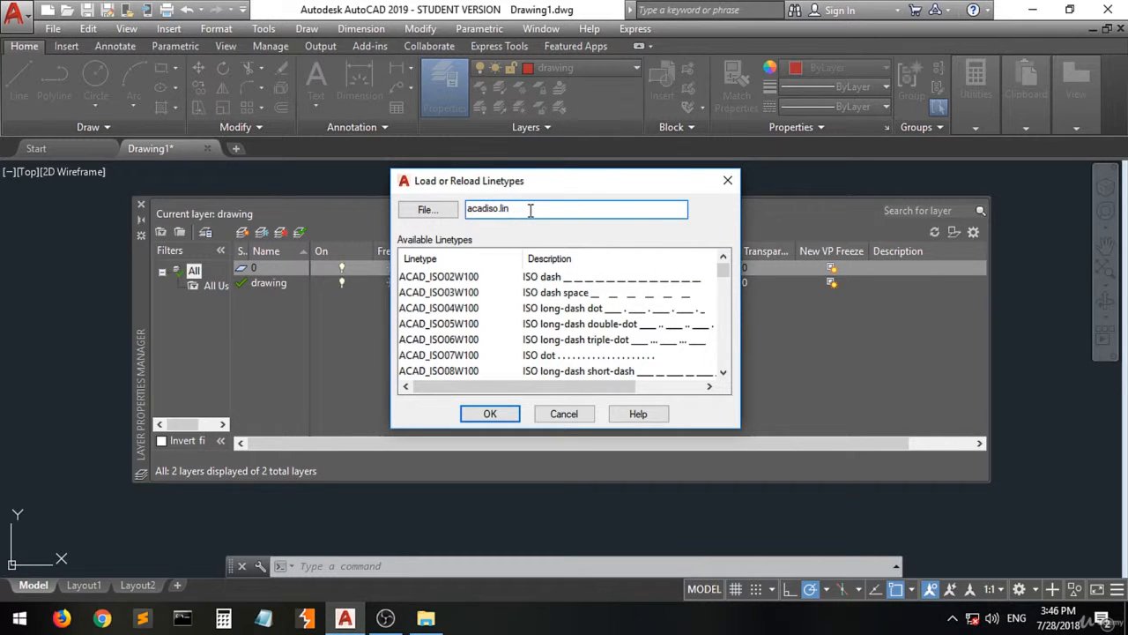
double_click(530, 210)
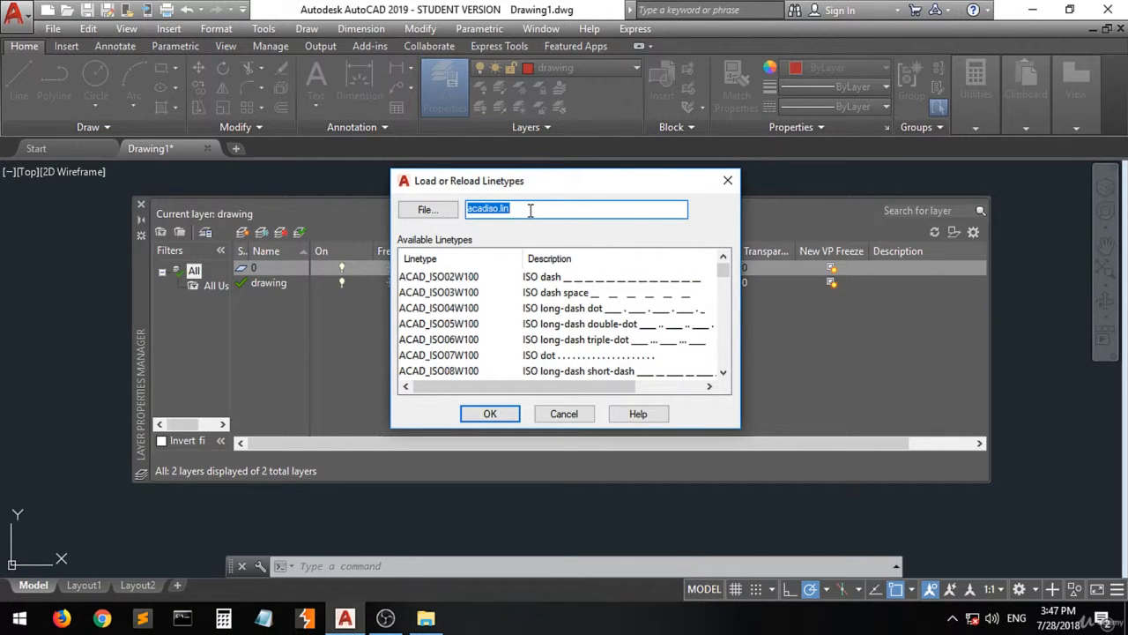
text(hidden)
key(Return)
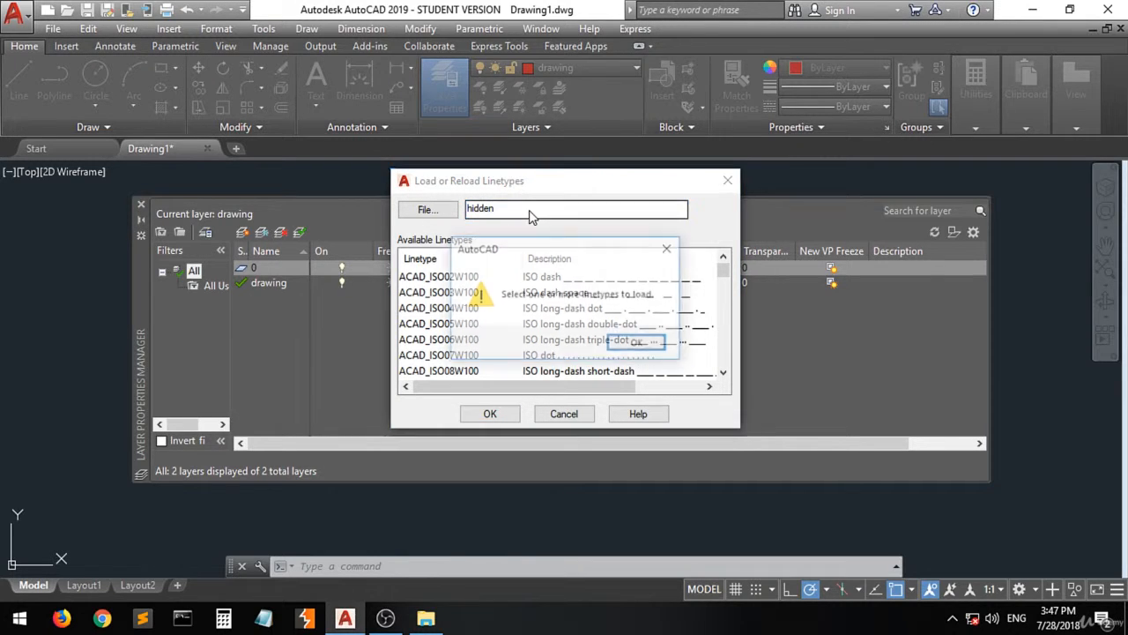
click(640, 343)
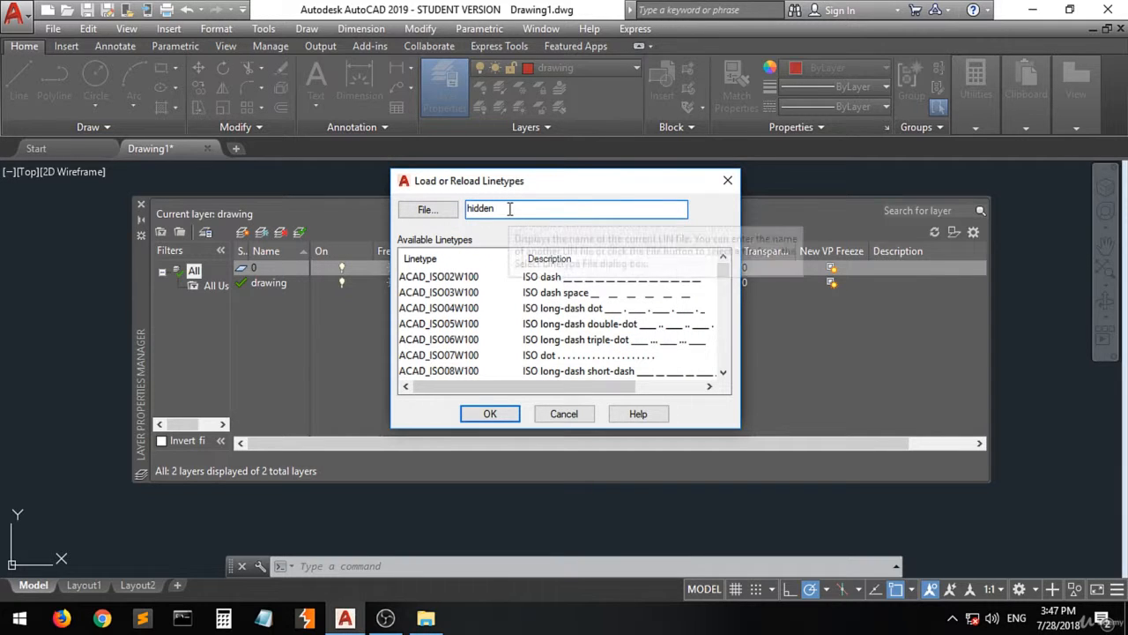
- Find the HIDDEN linetype among the available linetypes and load it into the drawing
click(724, 373)
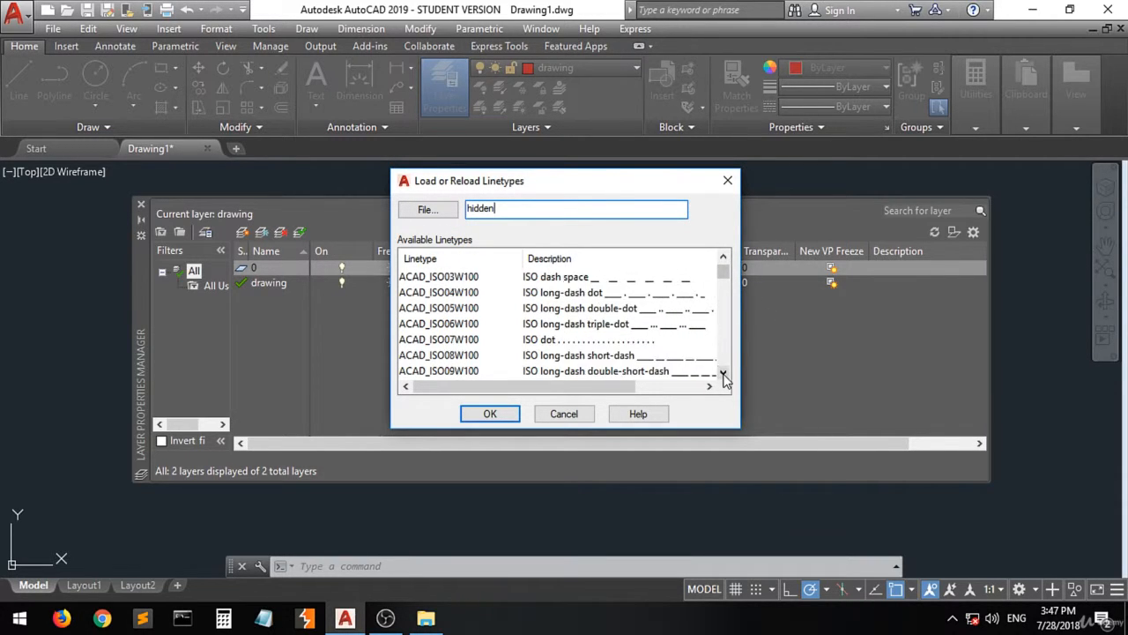
click(723, 375)
click(723, 375)
click(724, 375)
click(724, 374)
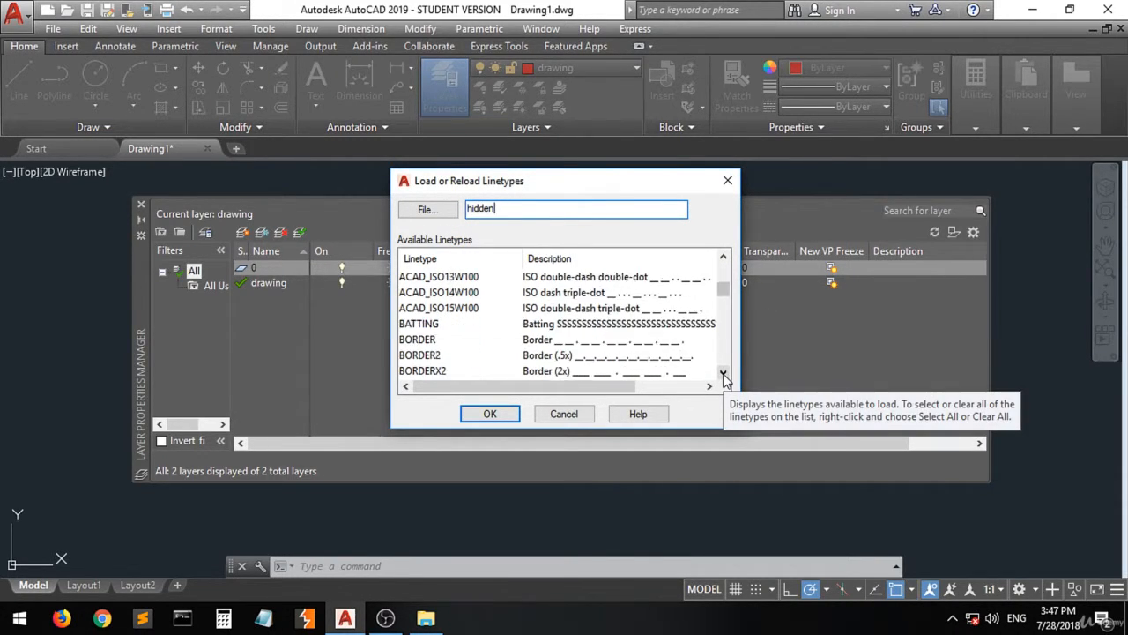
click(724, 374)
click(724, 374)
click(724, 375)
click(723, 374)
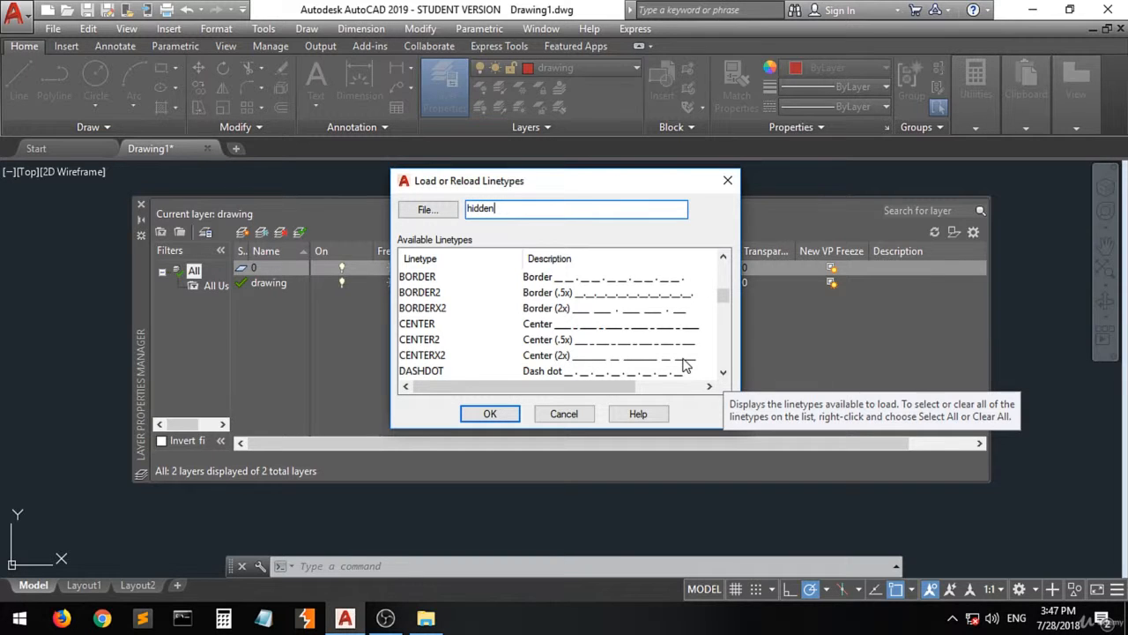
click(724, 374)
click(724, 374)
click(723, 374)
click(724, 374)
click(724, 373)
click(723, 374)
click(724, 374)
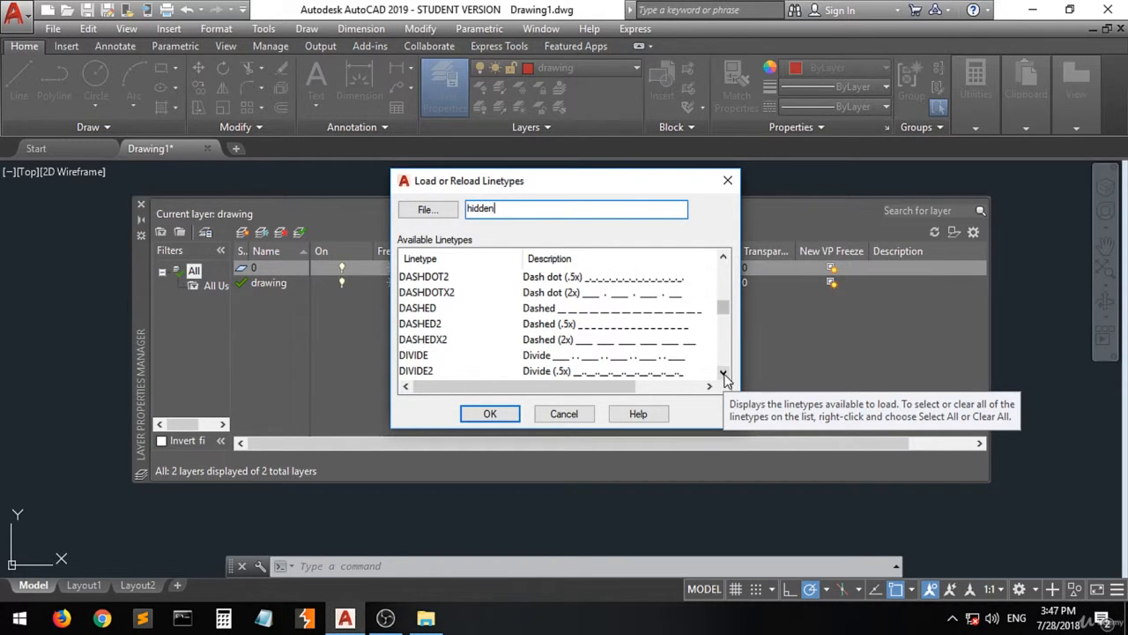
click(724, 374)
click(724, 374)
click(724, 374)
click(723, 374)
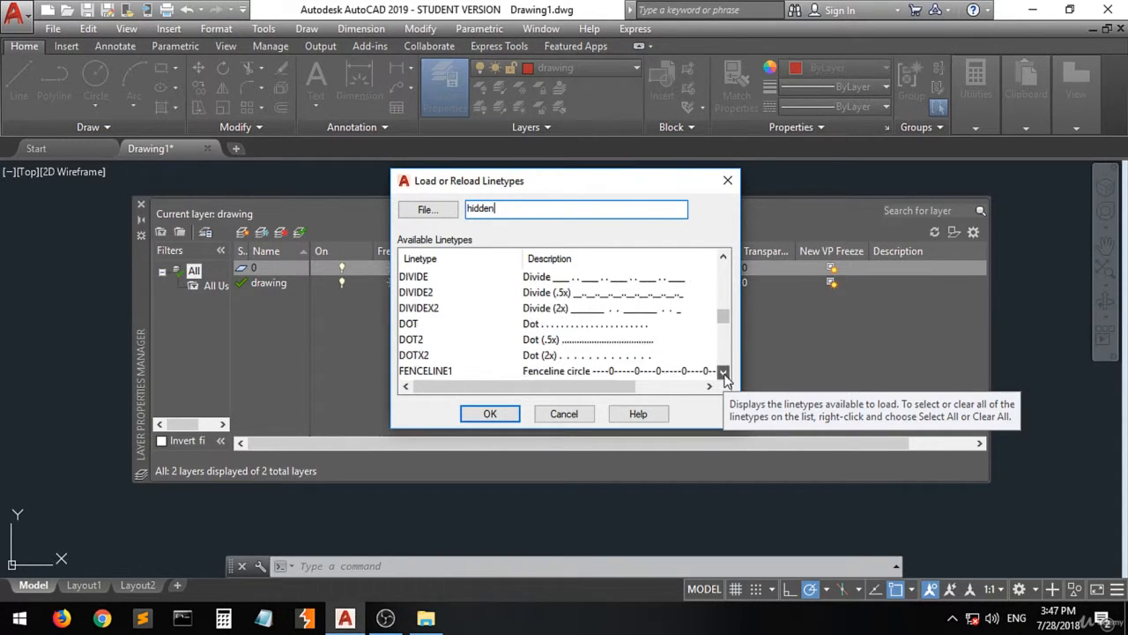
click(724, 374)
click(724, 374)
click(723, 374)
click(724, 374)
click(724, 373)
click(724, 374)
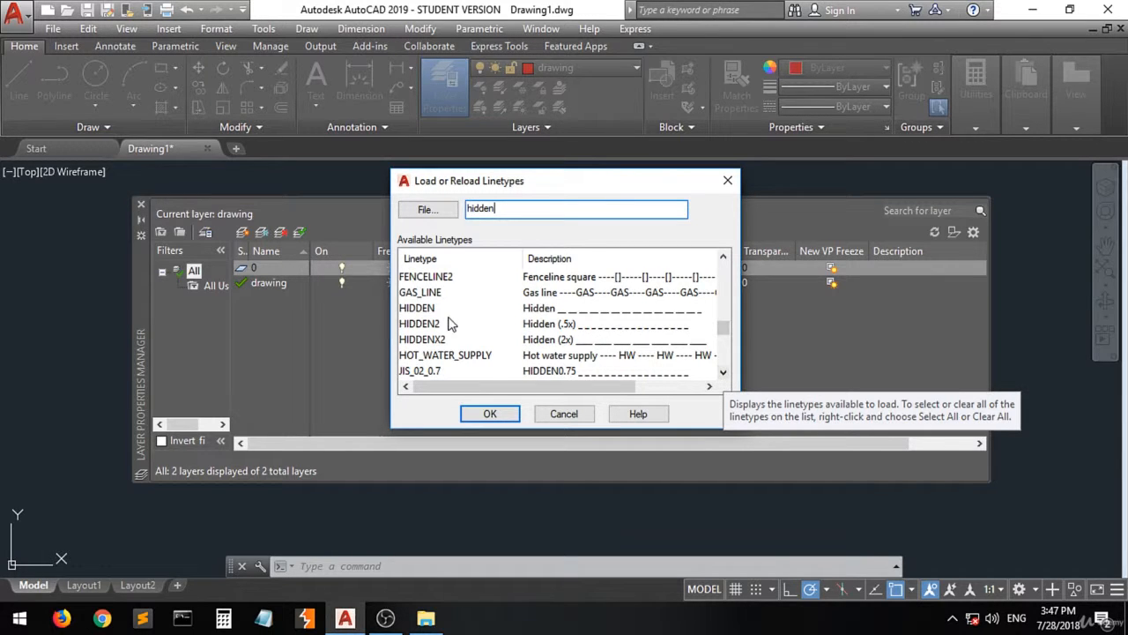
click(622, 311)
click(499, 411)
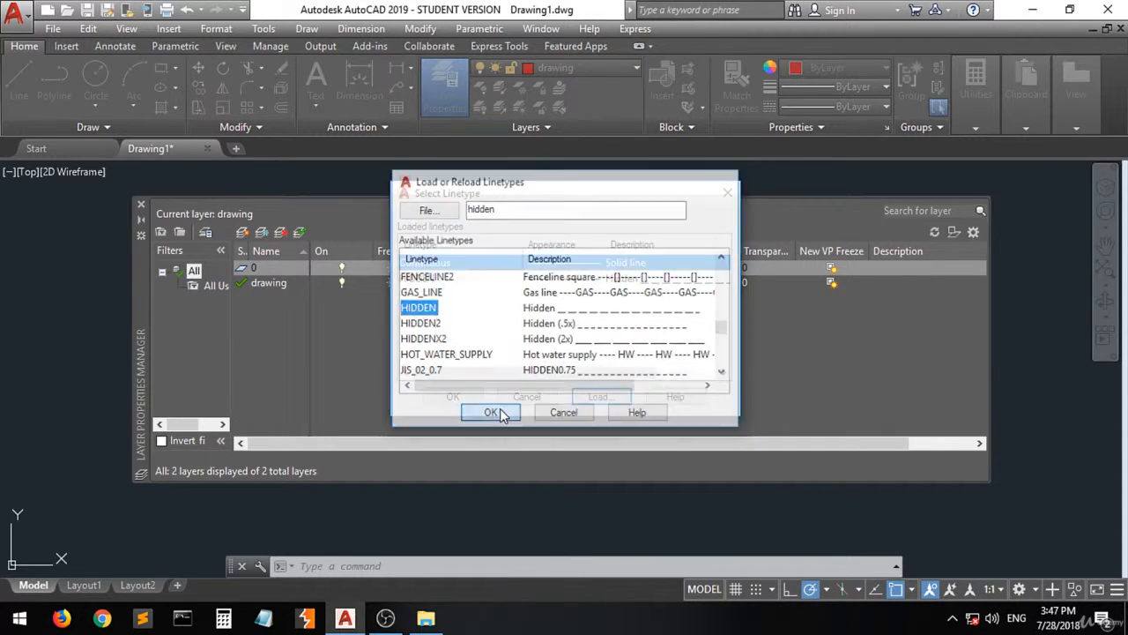
- Assign the loaded HIDDEN linetype to layer 0 and set the layer's lineweight to 0.30 mm
click(441, 282)
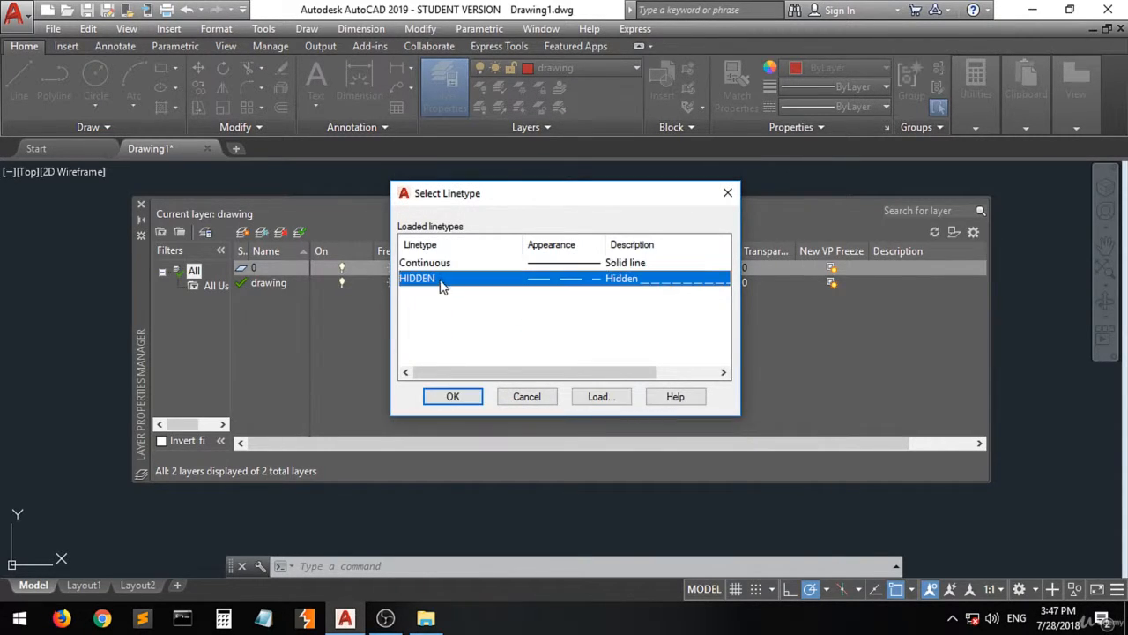
click(470, 395)
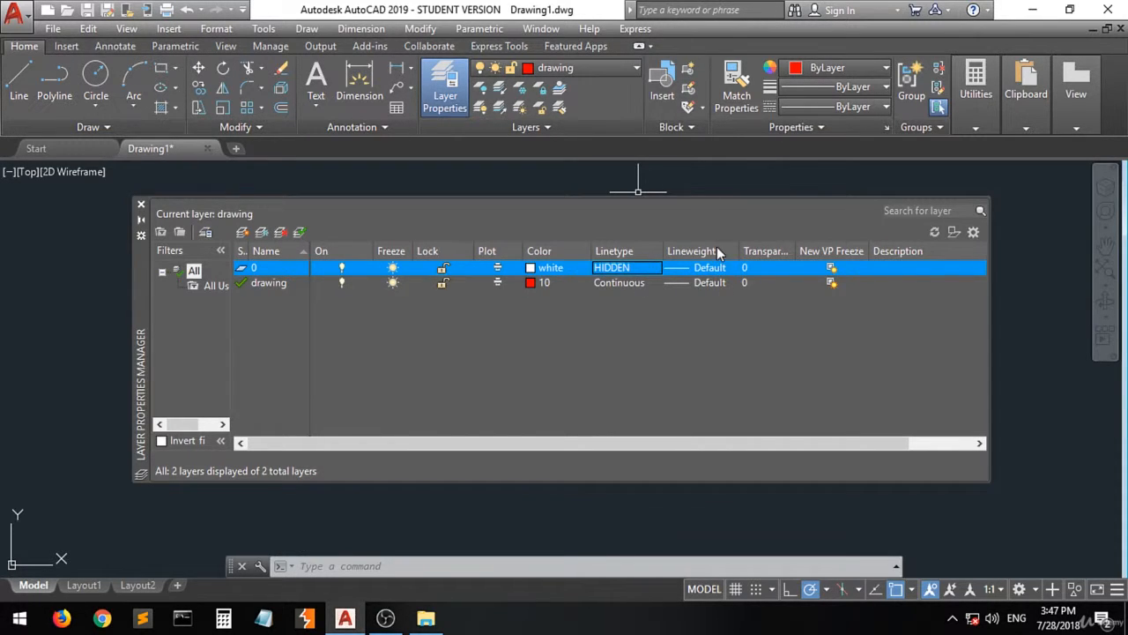
click(710, 268)
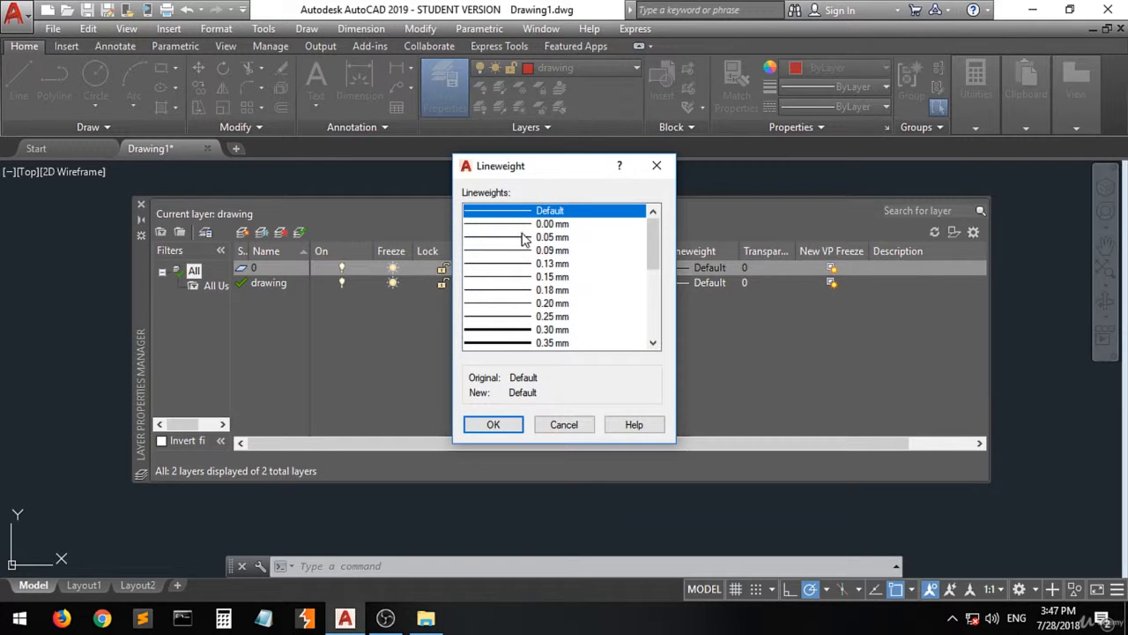
click(512, 329)
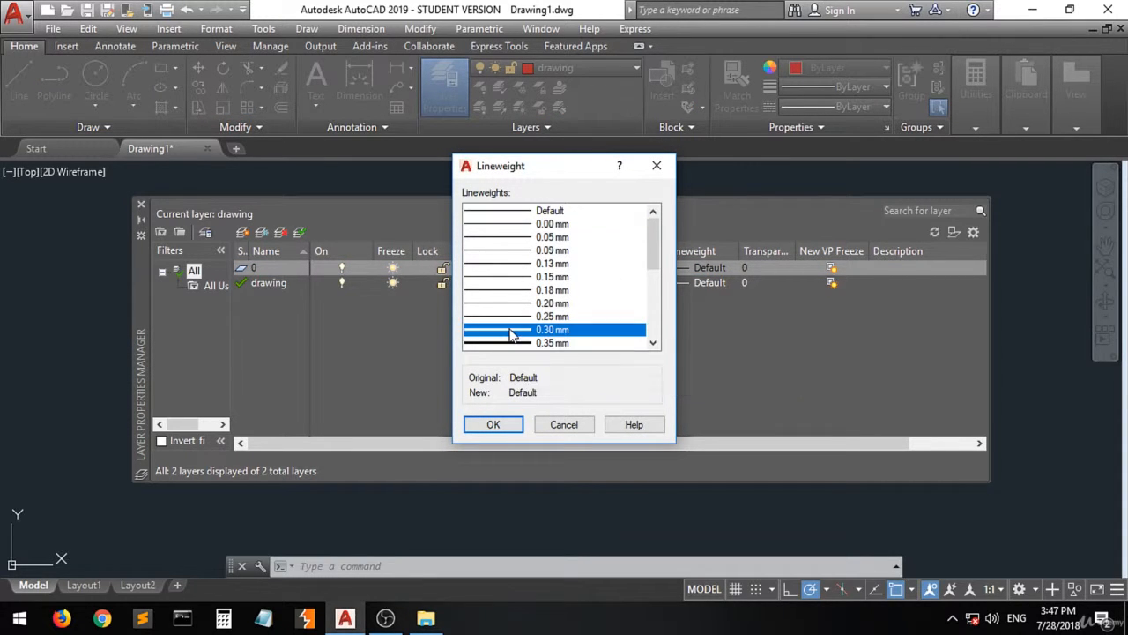
click(493, 425)
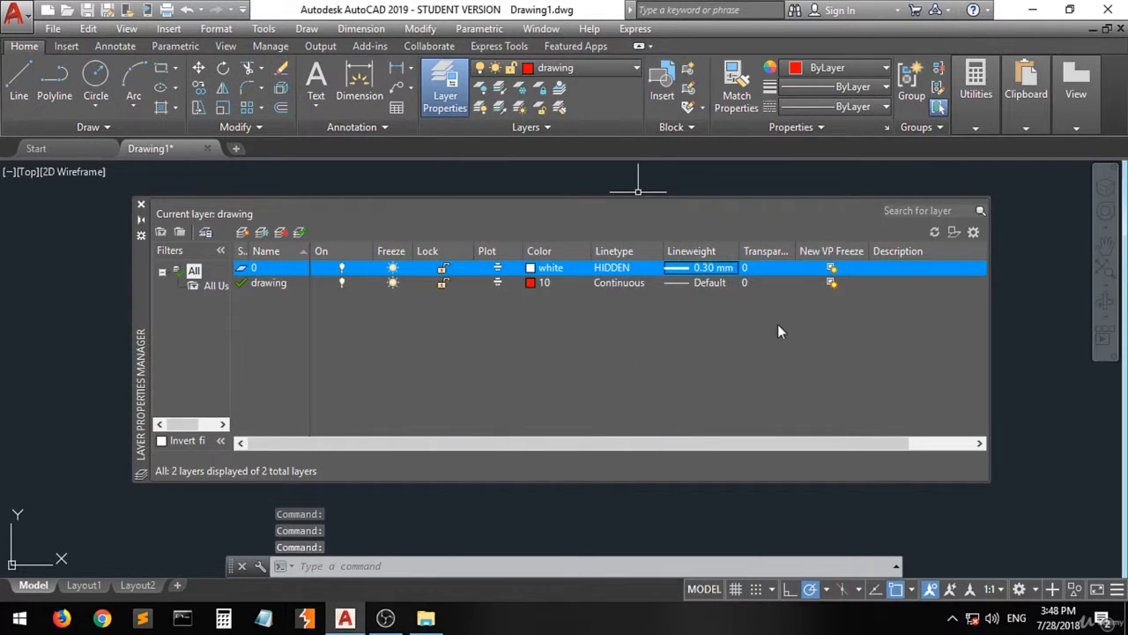
- View the transparency setting of layer 0 and dismiss it without entering a value
click(775, 267)
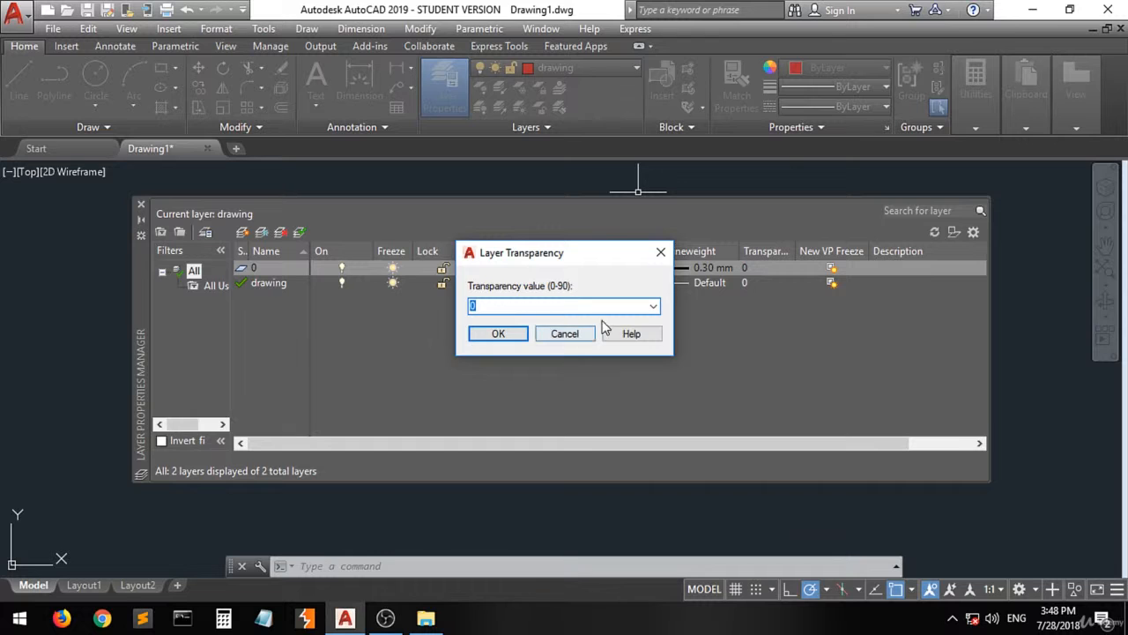
click(661, 253)
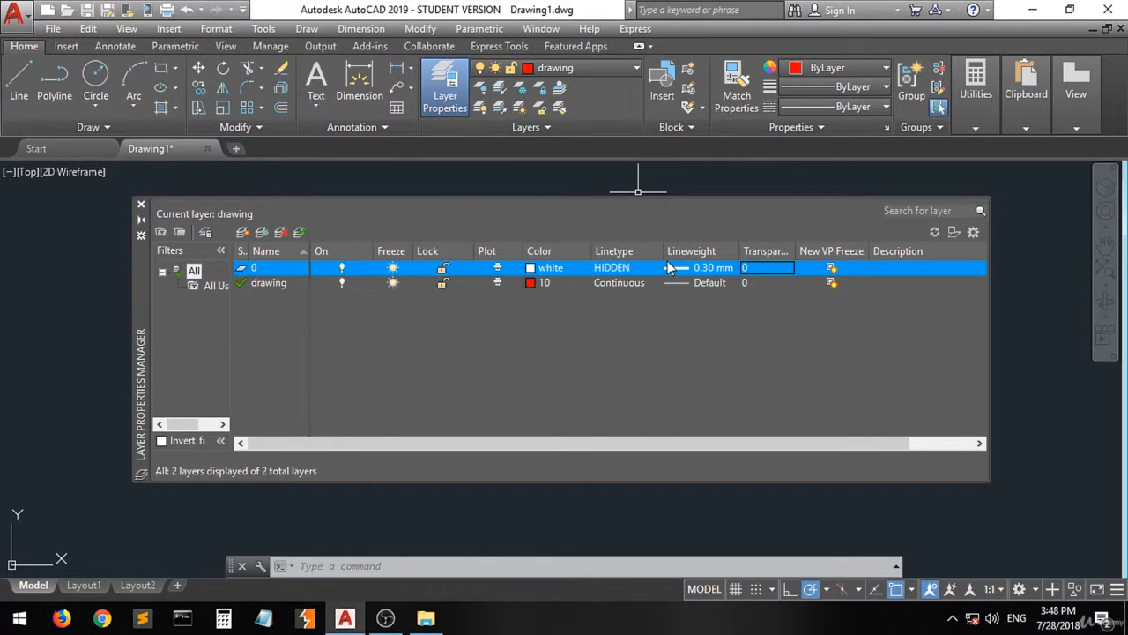